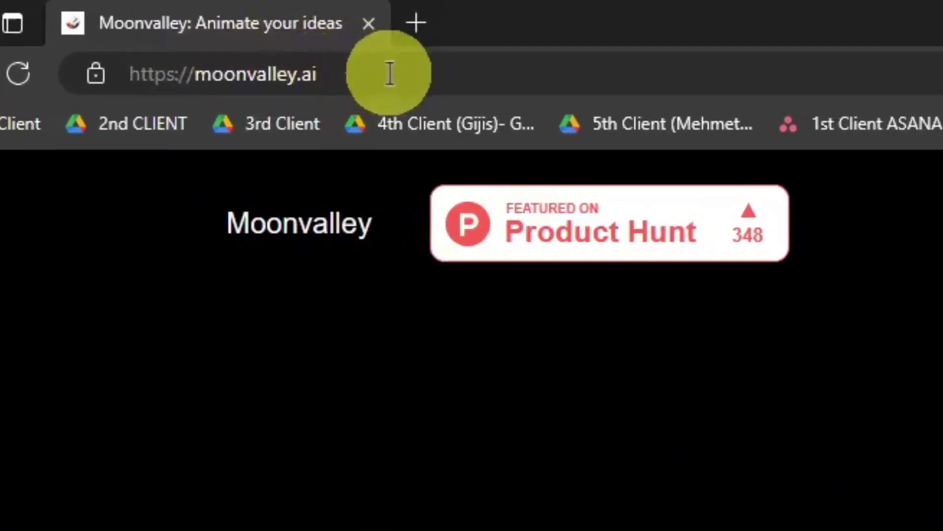
Step: Browse the moonvalley.ai homepage toward its Discord invite link
double_click(366, 68)
key("Escape")
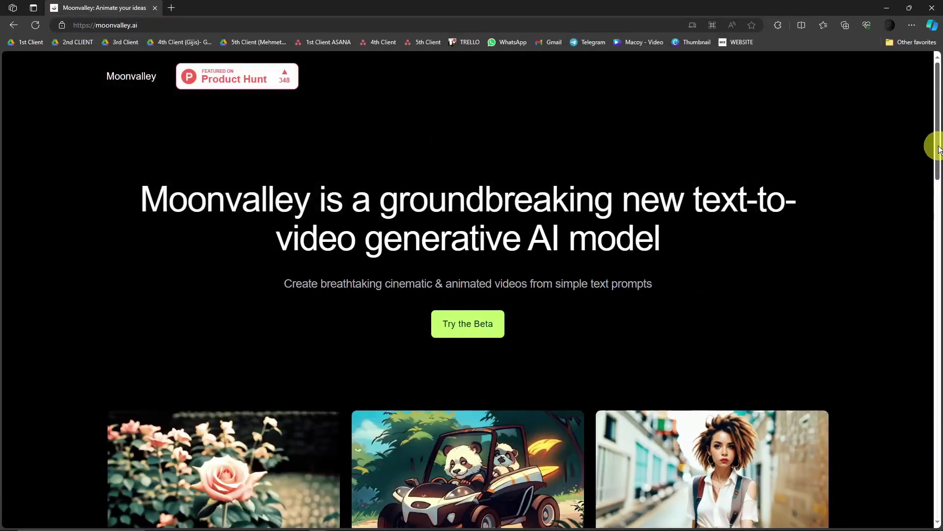
left_click_drag(937, 148, 933, 122)
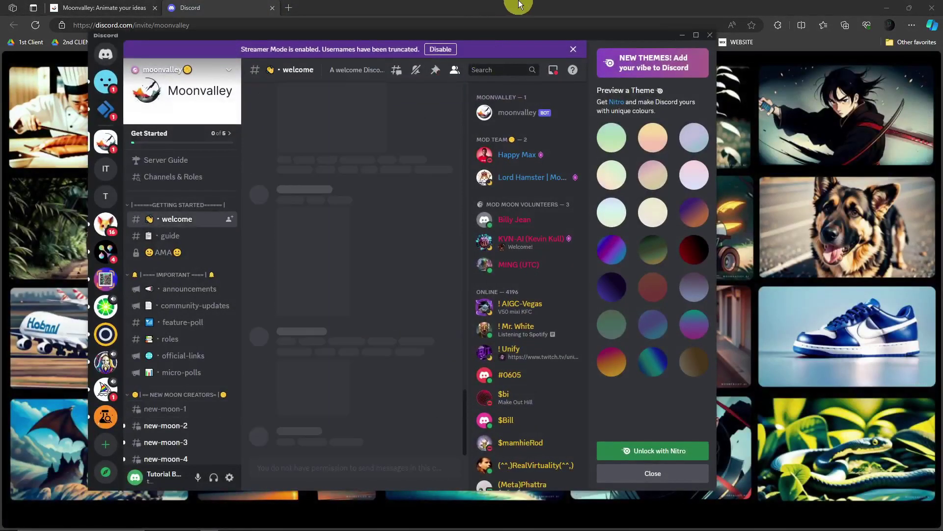
Step: Close the browser's Discord invite tab and bring the Discord app forward
left_click(262, 5)
left_click(272, 8)
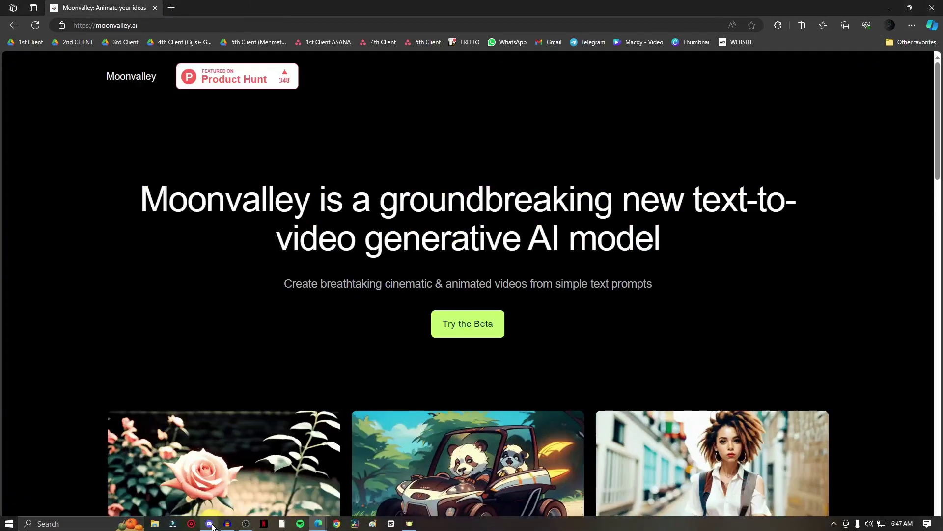
left_click(211, 524)
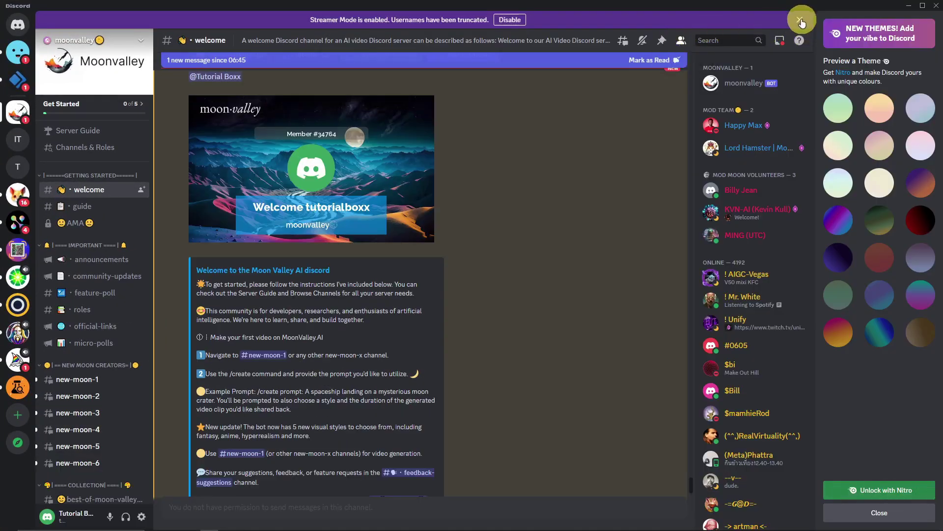
Step: Close the Nitro theme preview panel in the Moonvalley server
scroll(510, 388, "up", 2)
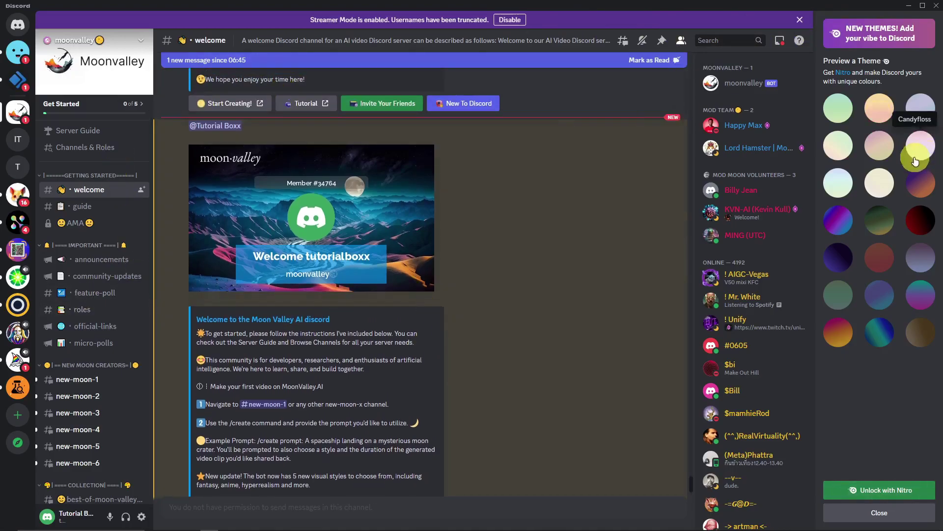
left_click(866, 516)
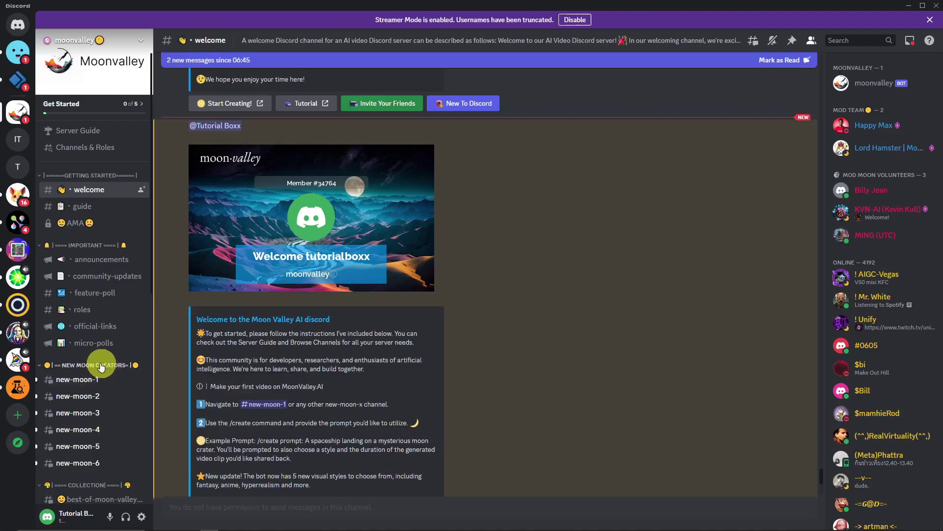
mouse_move(73, 381)
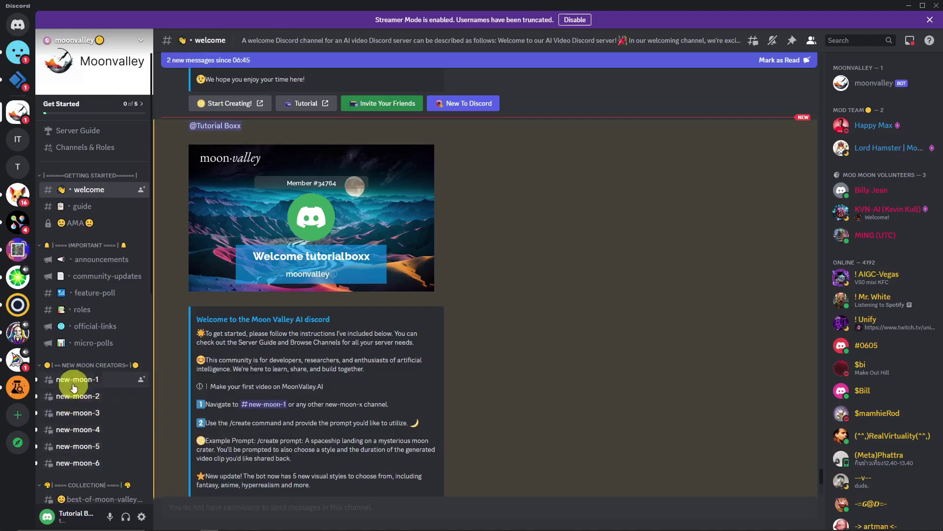
Step: Open new-moon-1 and pick the /create command after typing /creat in the message box
left_click(72, 381)
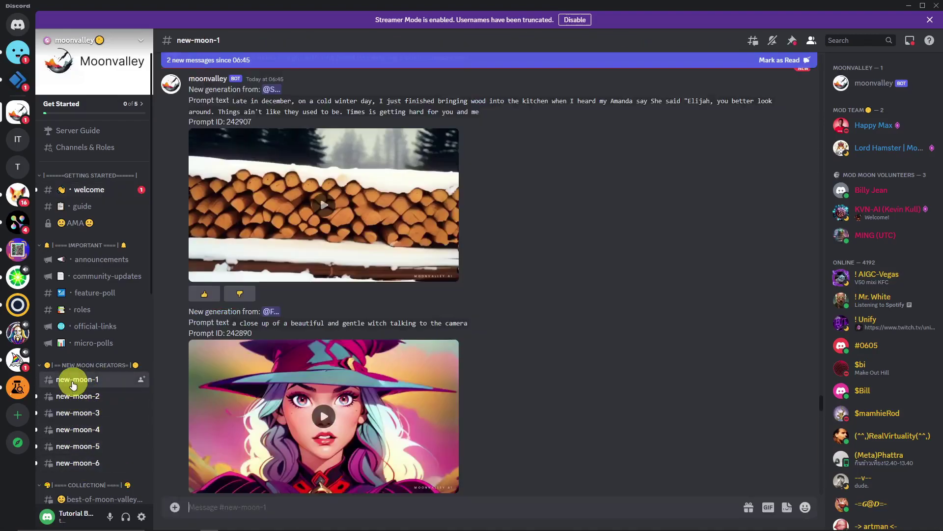
scroll(533, 373, "up", 1)
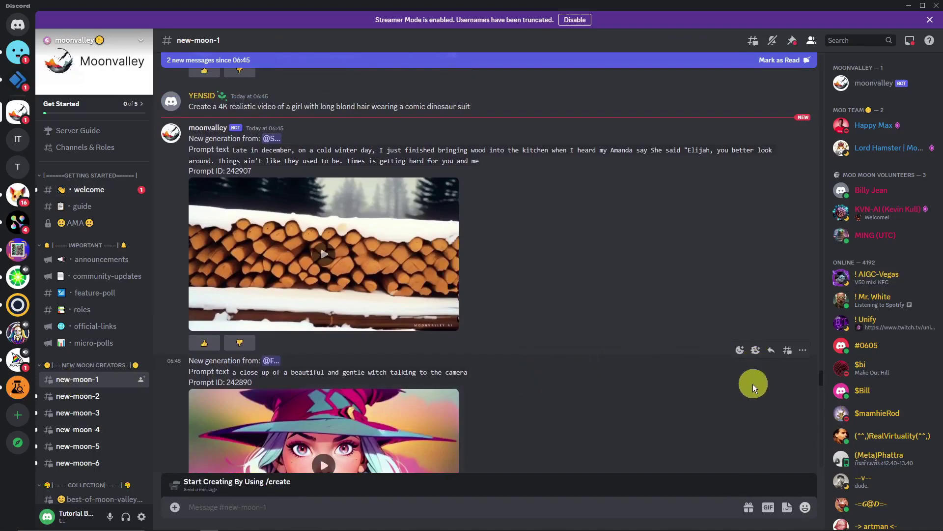
left_click(532, 508)
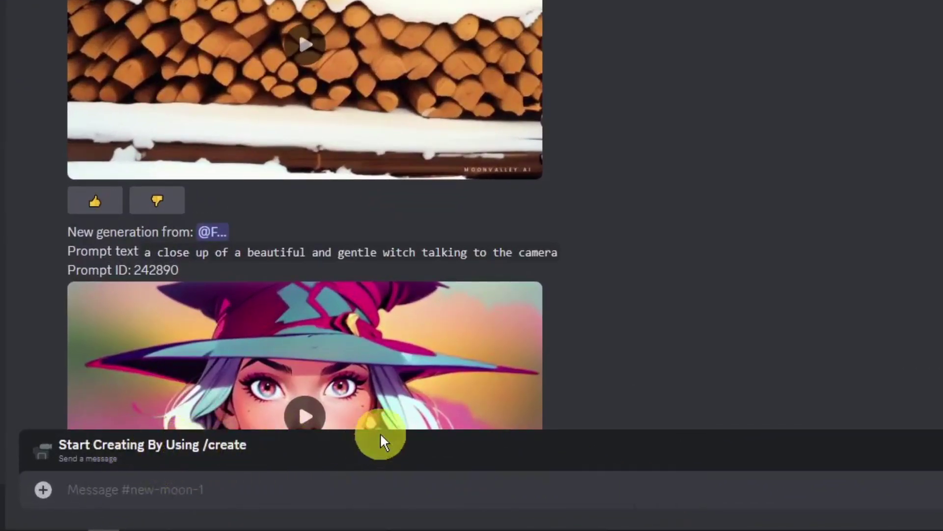
type("/create")
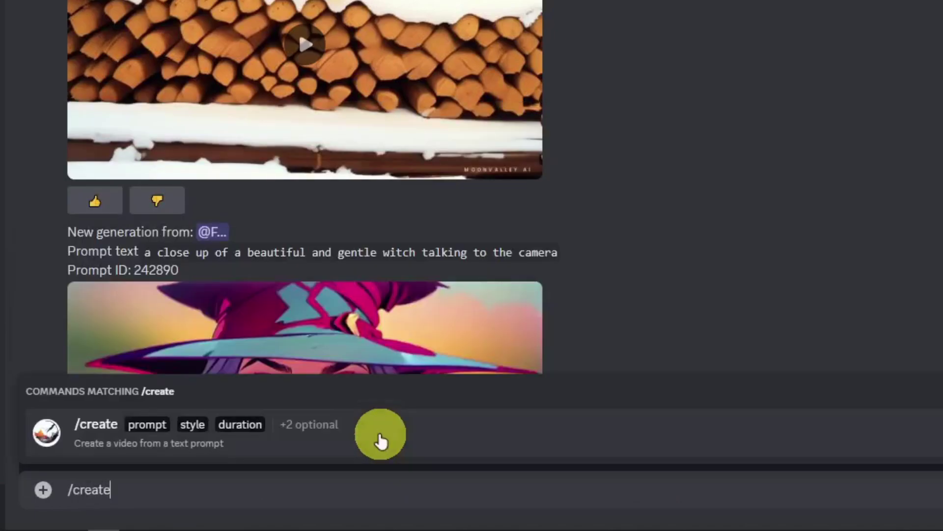
left_click(382, 440)
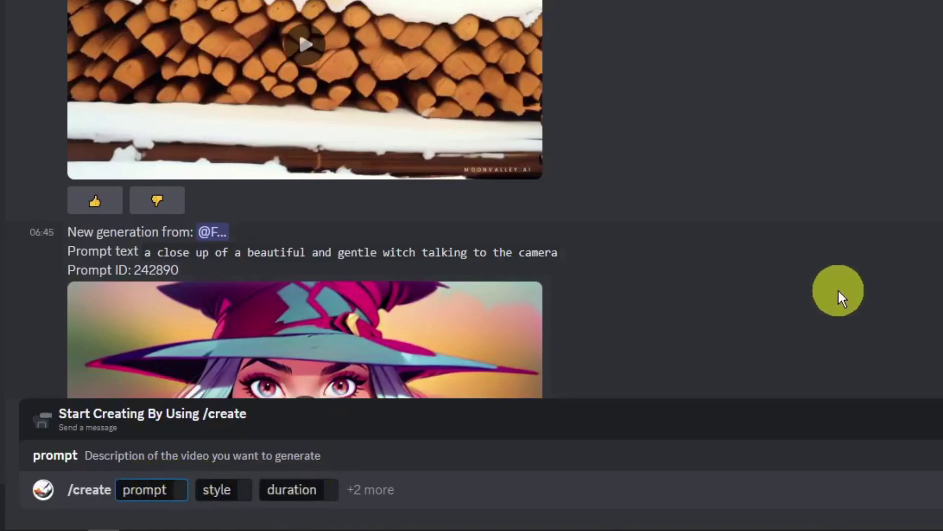
Step: Enter the prompt 'wide eye, girl, garden, spring time', fixing a typo, and show the style choices
type("wide eye,")
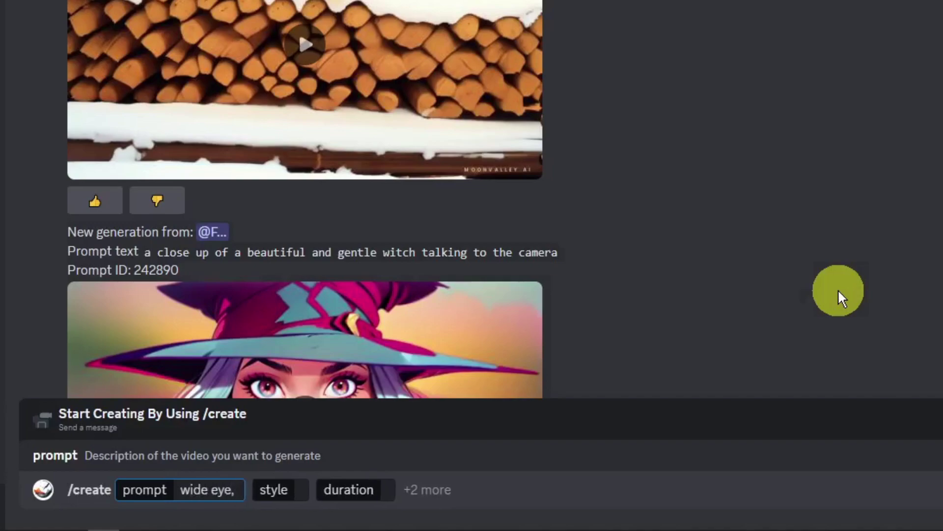
type(" girl, garde")
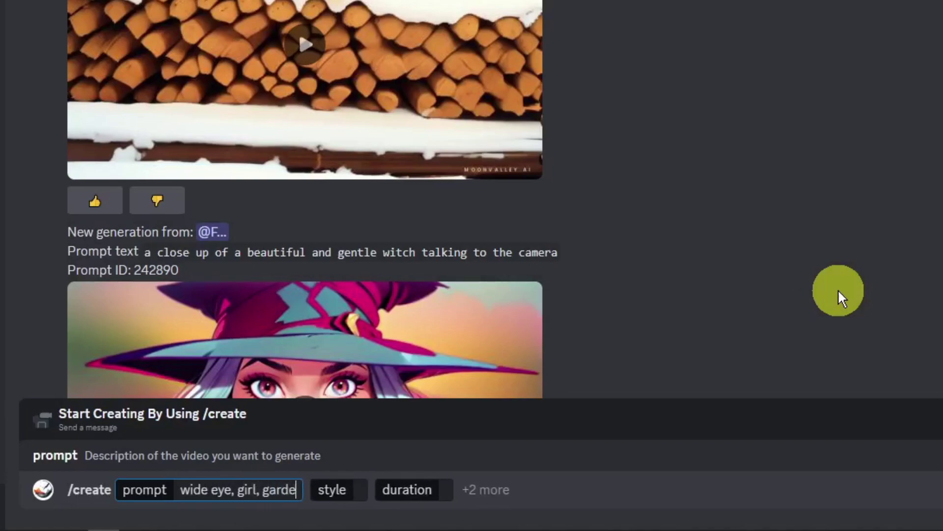
type("n, ")
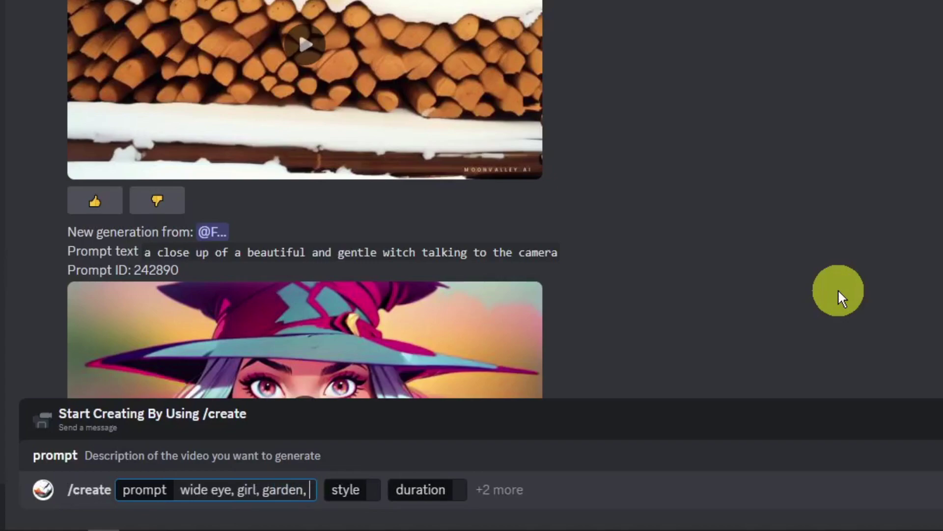
type("ra")
key("BackSpace")
key("BackSpace")
type("s")
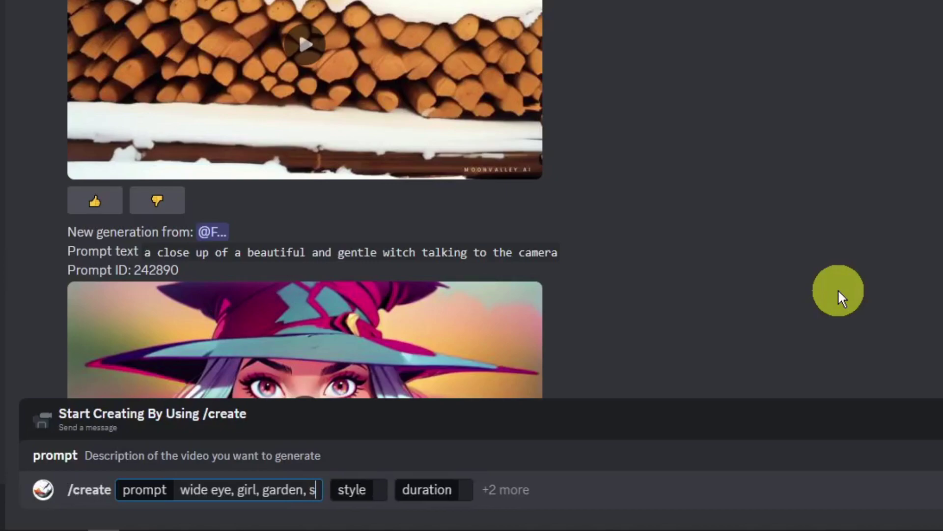
type("pring time")
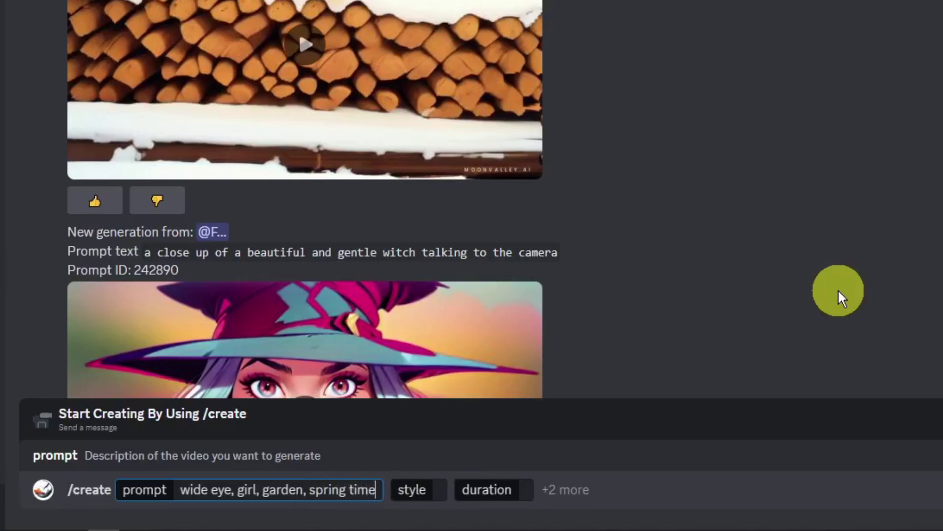
left_click(425, 489)
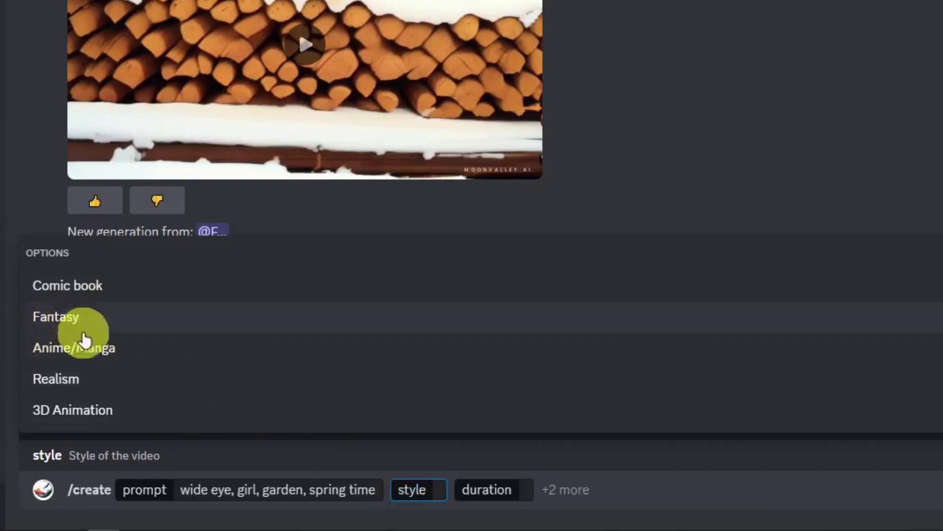
Step: Choose Anime/Manga style and Short duration, then send the /create request
left_click(115, 349)
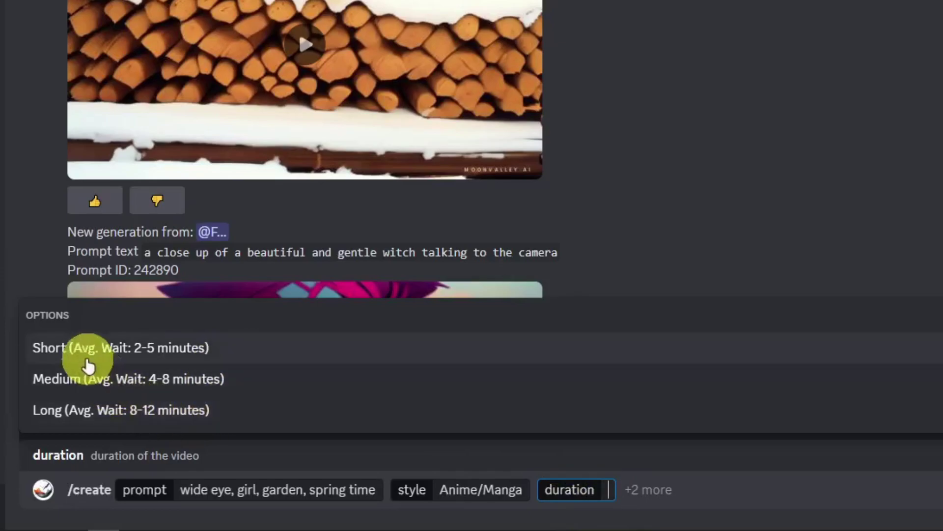
left_click(93, 356)
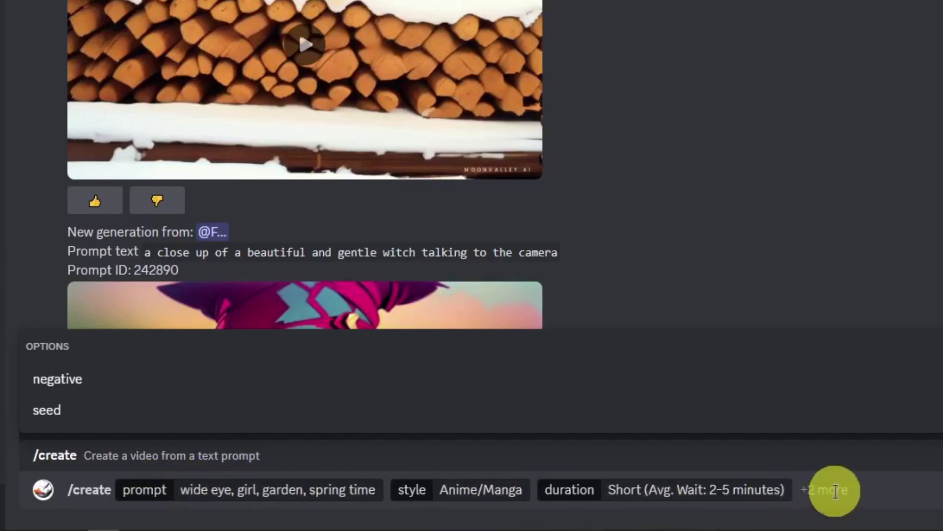
key("Return")
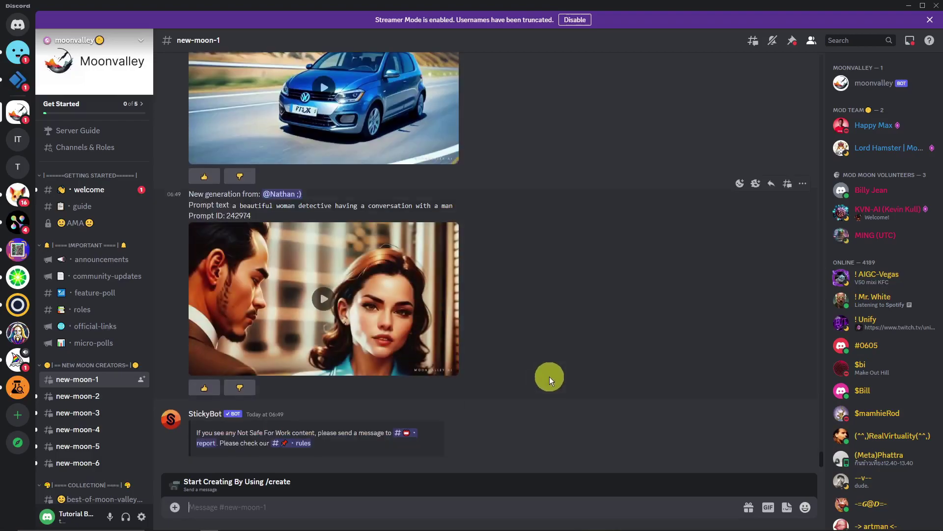
Step: Scroll up in new-moon-1 and play the two-girls generated video twice
scroll(471, 369, "up", 10)
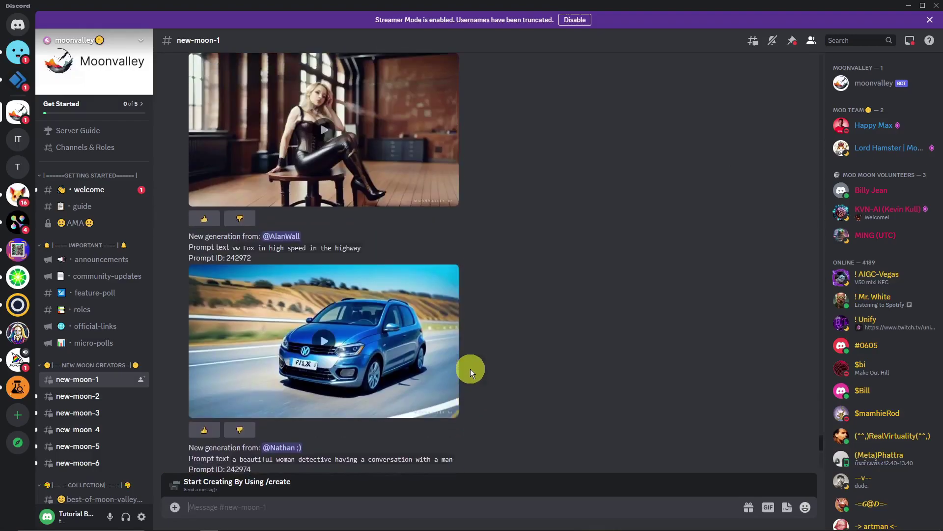
scroll(382, 357, "up", 2)
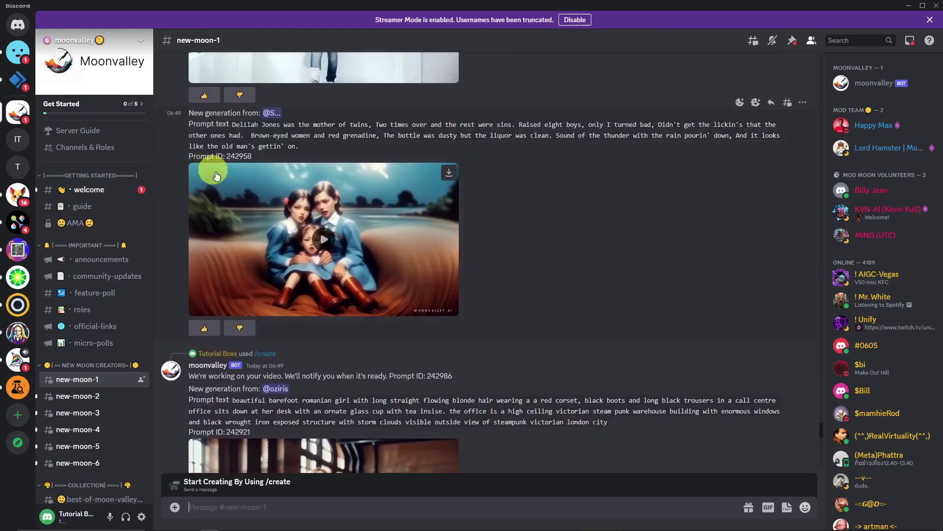
left_click(328, 238)
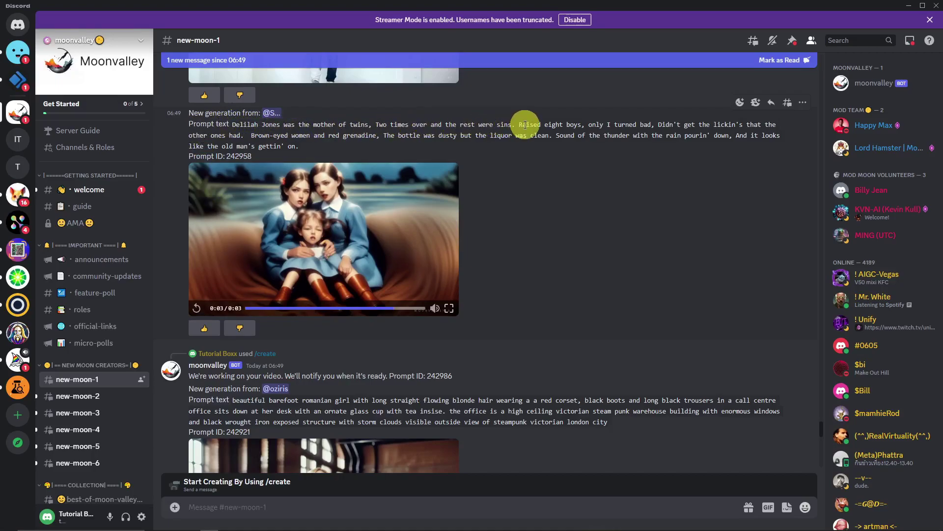
left_click(196, 308)
Step: Scroll back down and play the blonde-woman generated video
scroll(246, 262, "down", 2)
scroll(246, 262, "down", 3)
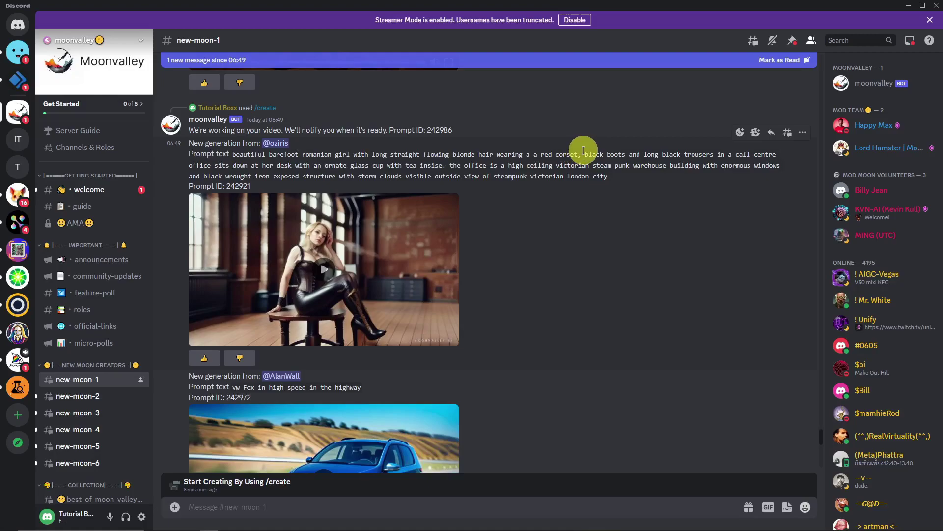
left_click(411, 204)
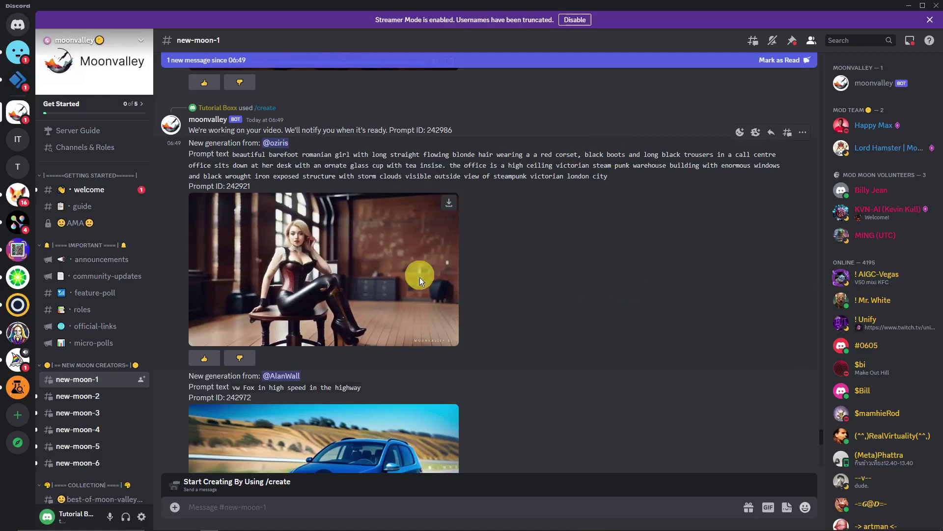
mouse_move(376, 270)
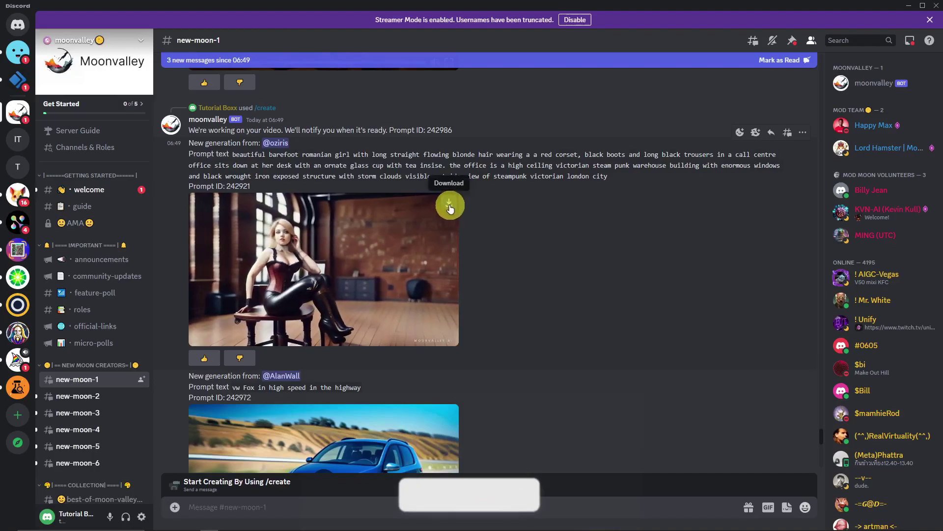